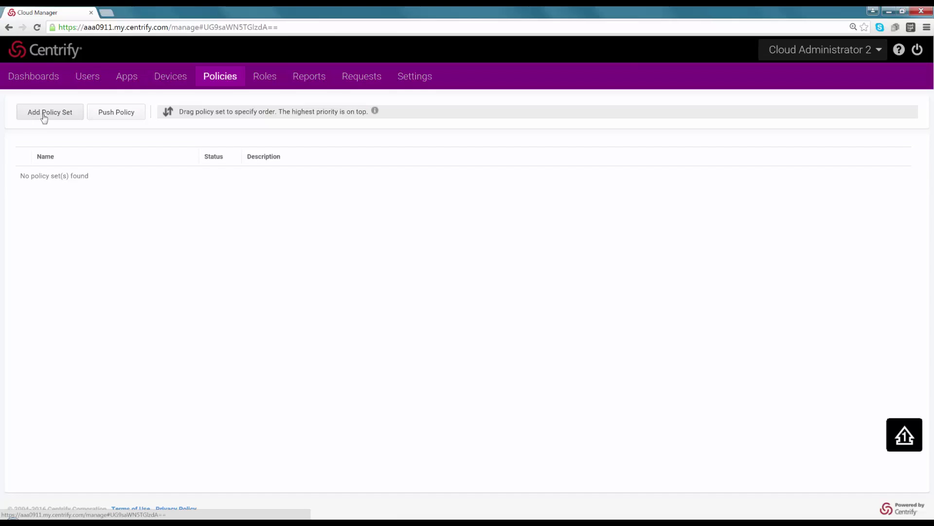
# Step: Create a new policy set and name it Authentication Settings
pyautogui.click(45, 117)
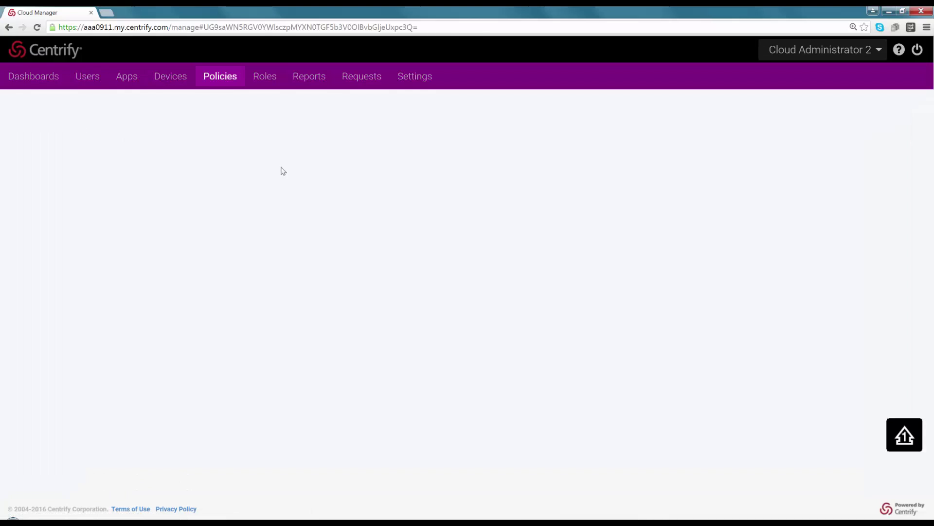
pyautogui.click(260, 203)
pyautogui.moveTo(261, 203); pyautogui.dragTo(198, 199)
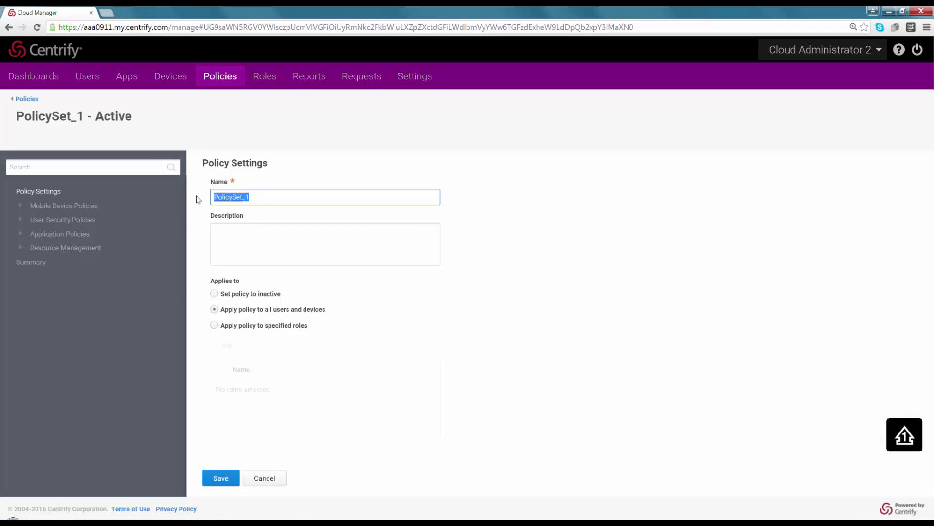
pyautogui.write('Authentication Settings')
# Step: Enable authentication policy controls in the Login Authentication section of the User Security Policies
pyautogui.click(76, 220)
pyautogui.click(89, 237)
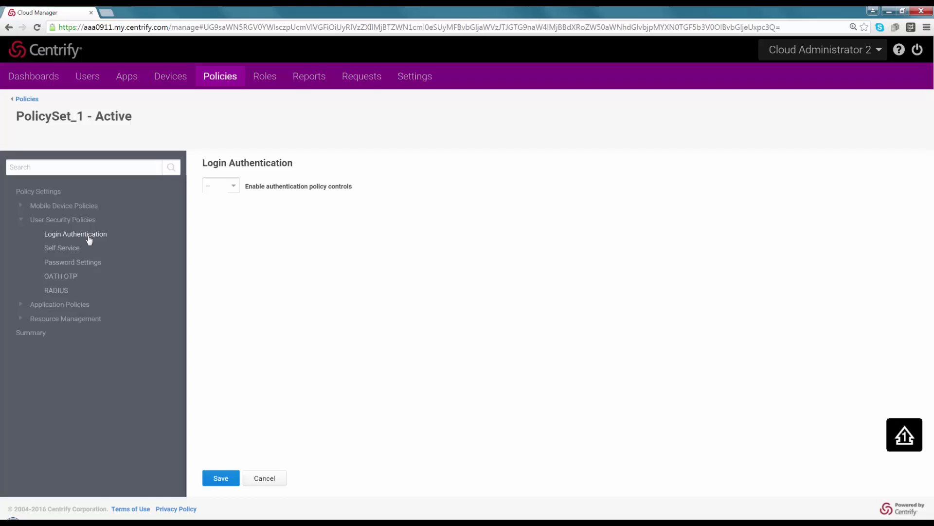
pyautogui.click(217, 185)
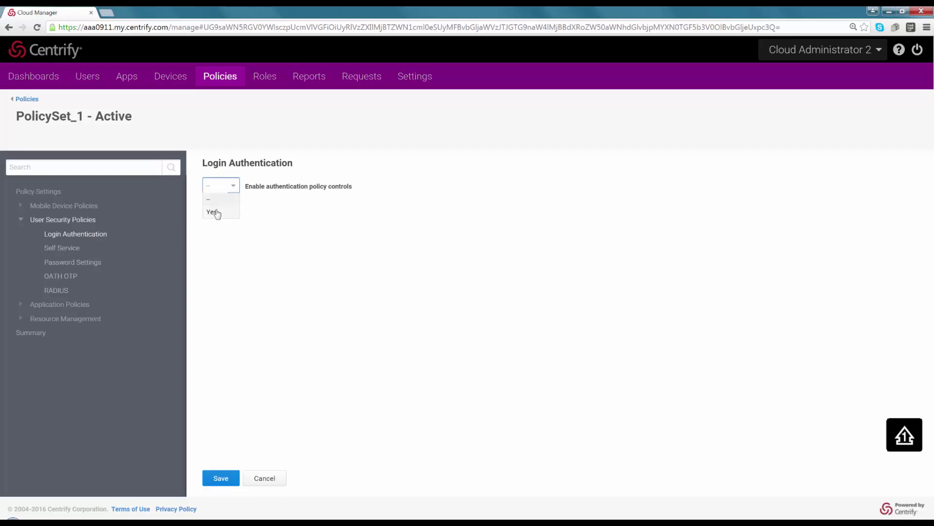
pyautogui.click(216, 221)
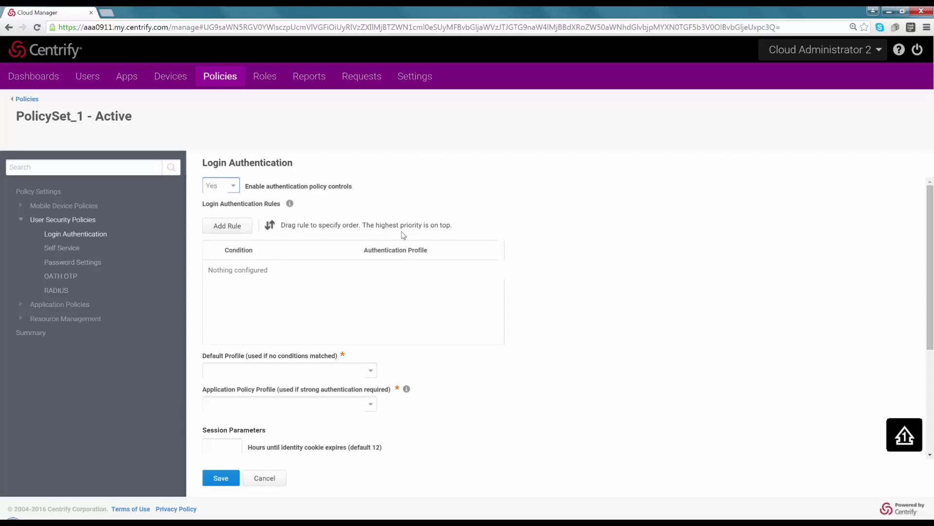
# Step: Start a new login authentication rule and add the condition IP Address outside corporate IP range
pyautogui.click(220, 230)
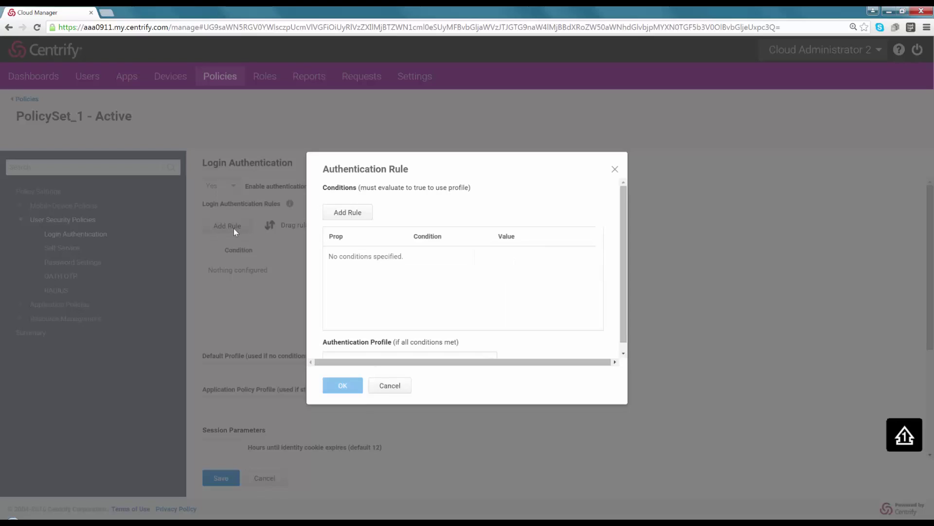
pyautogui.click(348, 213)
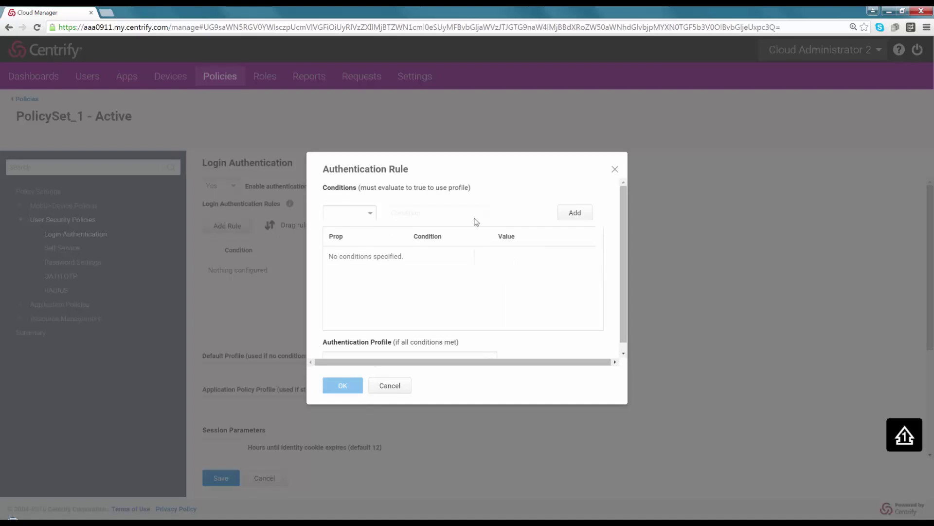
pyautogui.click(373, 216)
pyautogui.click(343, 227)
pyautogui.click(463, 213)
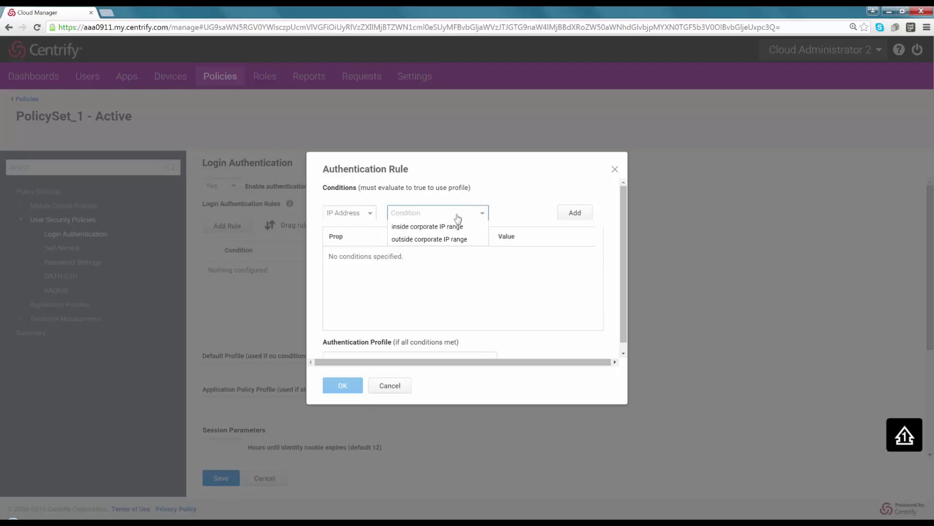
pyautogui.click(436, 240)
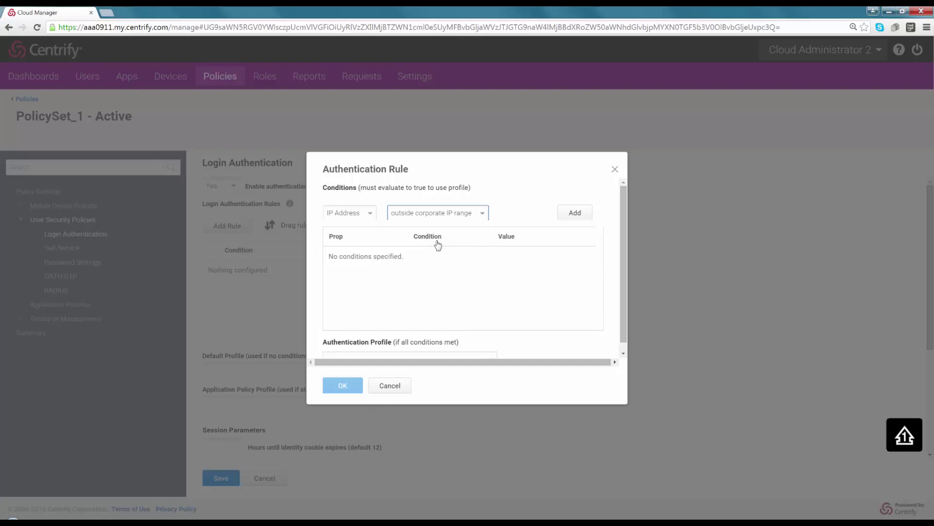
pyautogui.click(573, 217)
# Step: Add a second condition to the authentication rule requiring that the Identity Cookie is not present
pyautogui.click(360, 217)
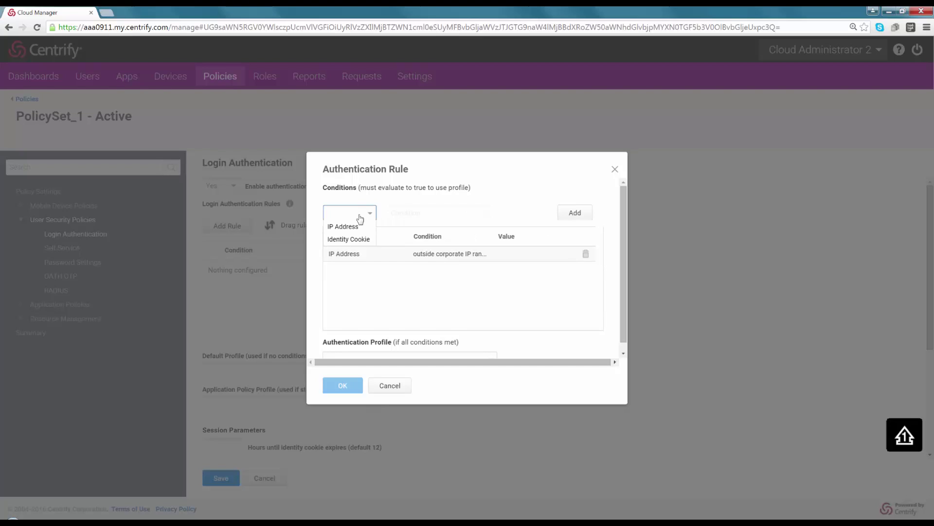
pyautogui.click(352, 241)
pyautogui.click(427, 215)
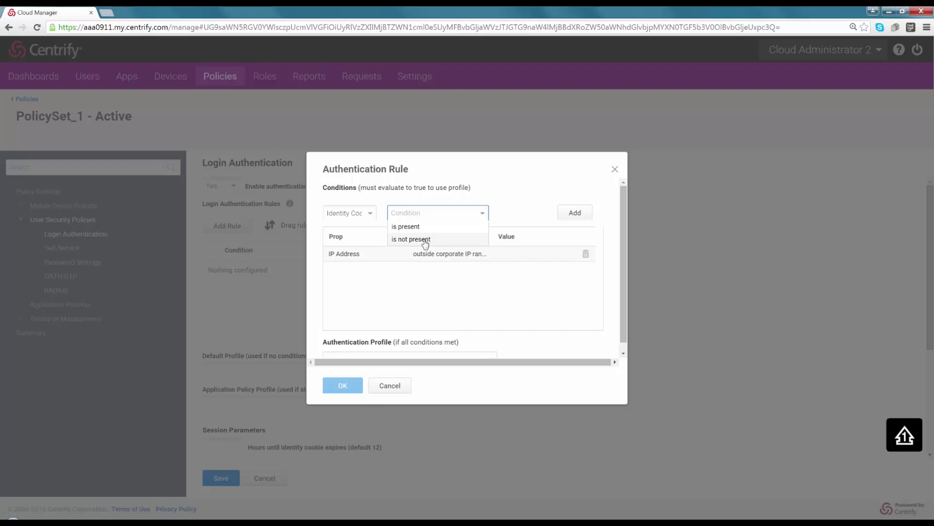
pyautogui.click(424, 240)
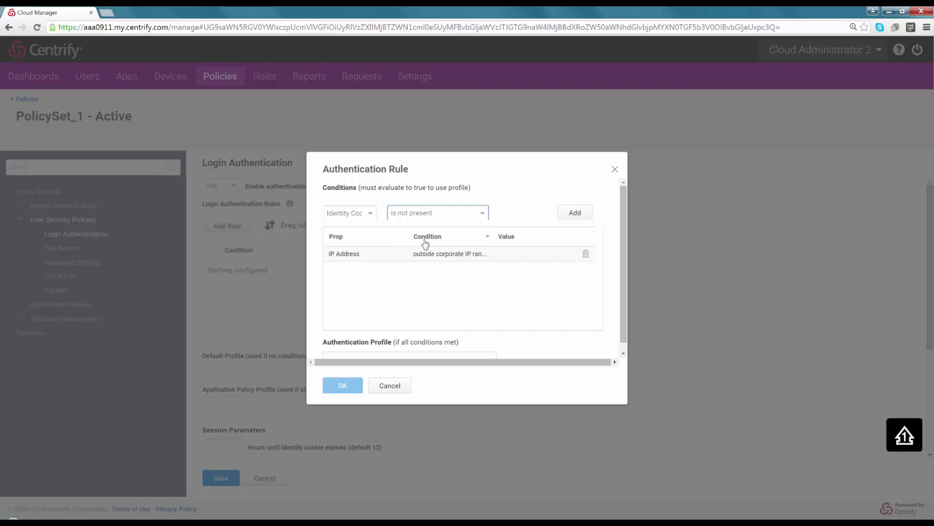
pyautogui.click(580, 217)
# Step: Start a new authentication profile for the rule and name it Outside Corp Range - No Identity Cookie
pyautogui.scroll(-1, 329, 242)
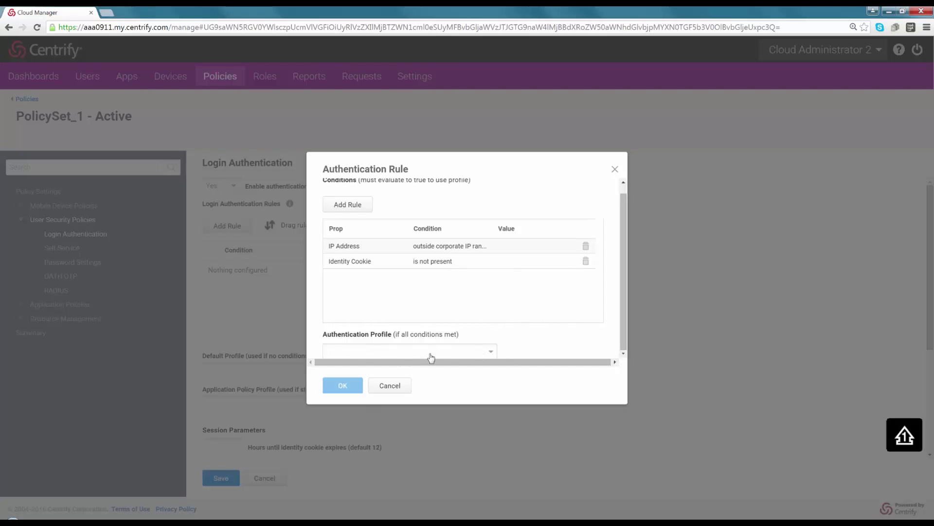
pyautogui.click(491, 356)
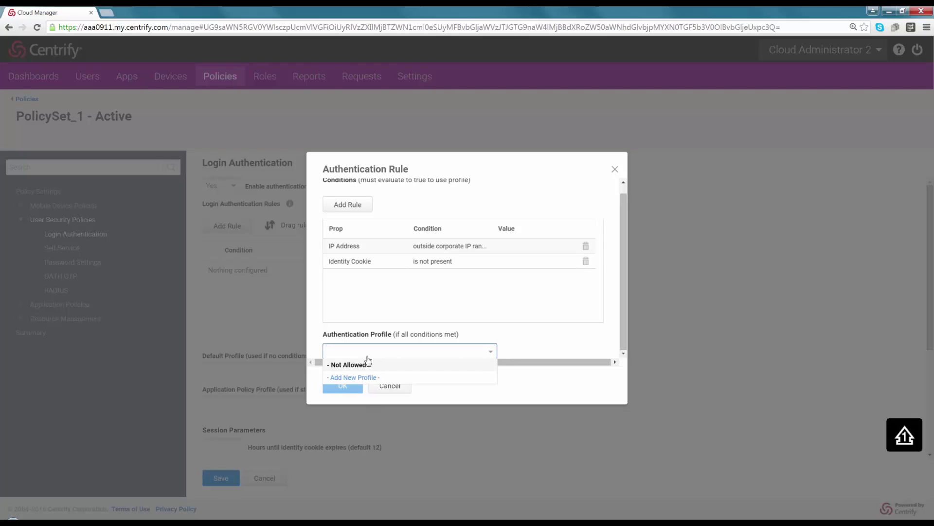
pyautogui.click(351, 382)
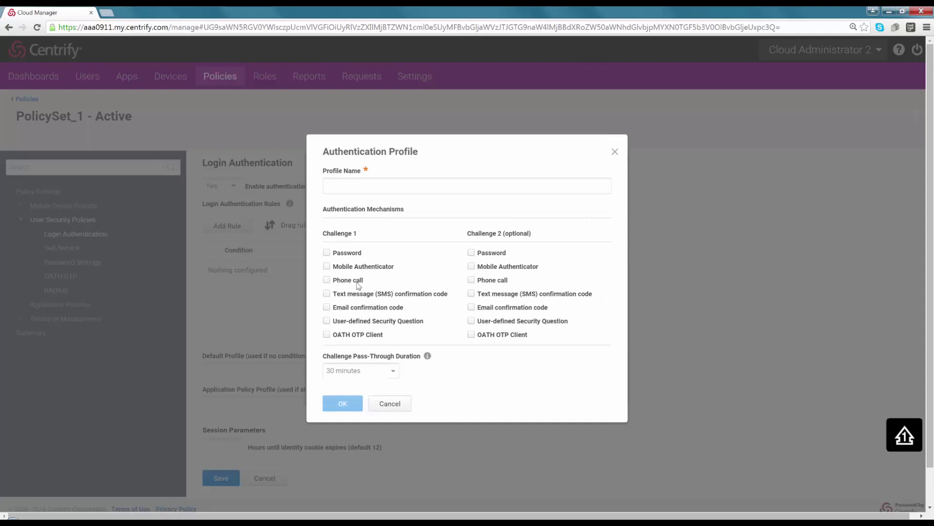
pyautogui.click(341, 186)
pyautogui.write('Ou')
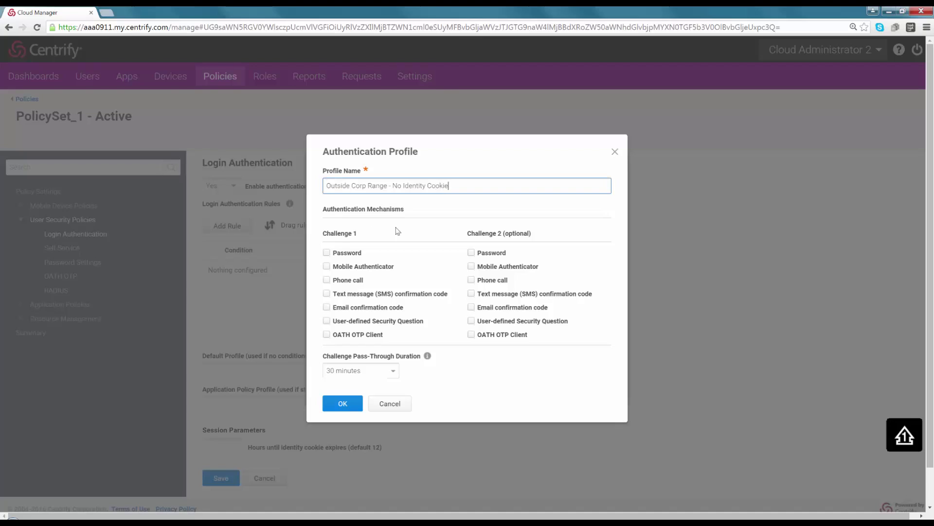
# Step: Require Password for Challenge 1 and allow Mobile Authenticator, Phone call or Text message (SMS) for Challenge 2, then accept the profile and rule
pyautogui.click(327, 253)
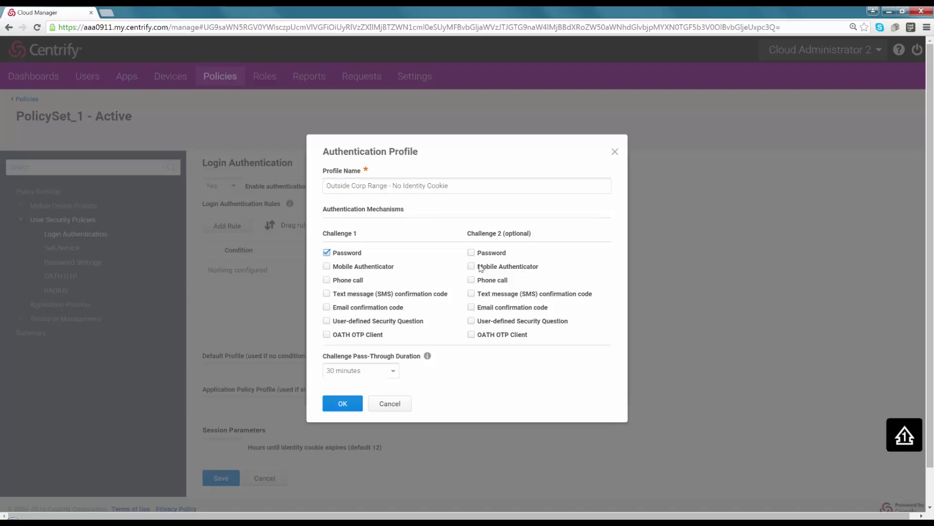
pyautogui.click(471, 266)
pyautogui.click(471, 280)
pyautogui.click(471, 293)
pyautogui.click(336, 408)
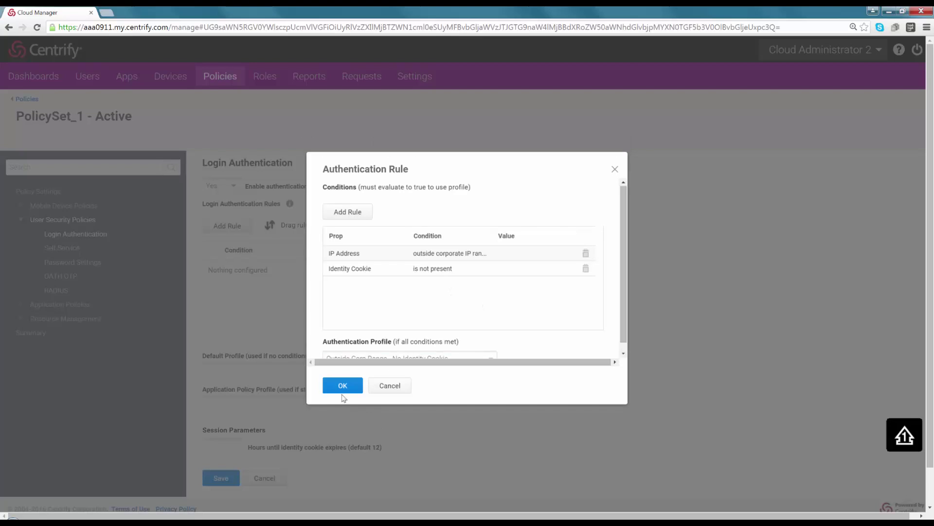
pyautogui.click(342, 385)
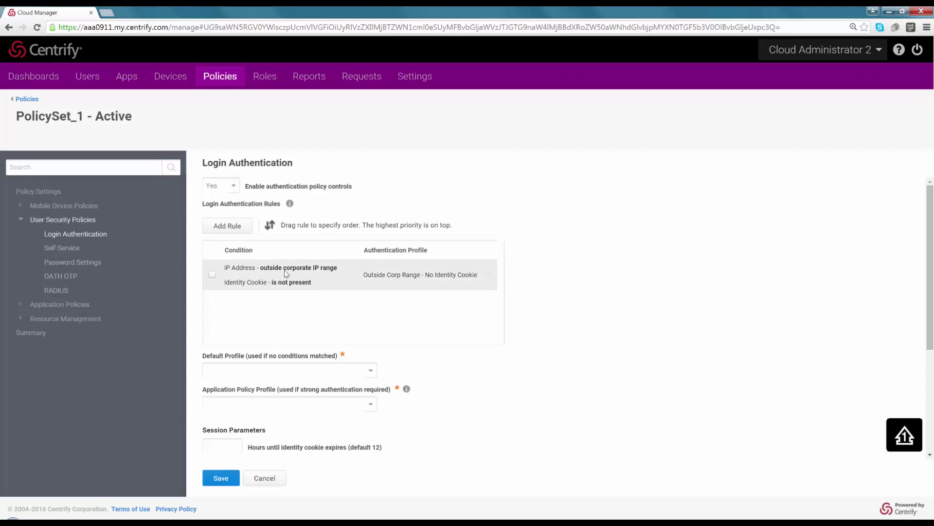
pyautogui.moveTo(315, 288); pyautogui.dragTo(284, 319)
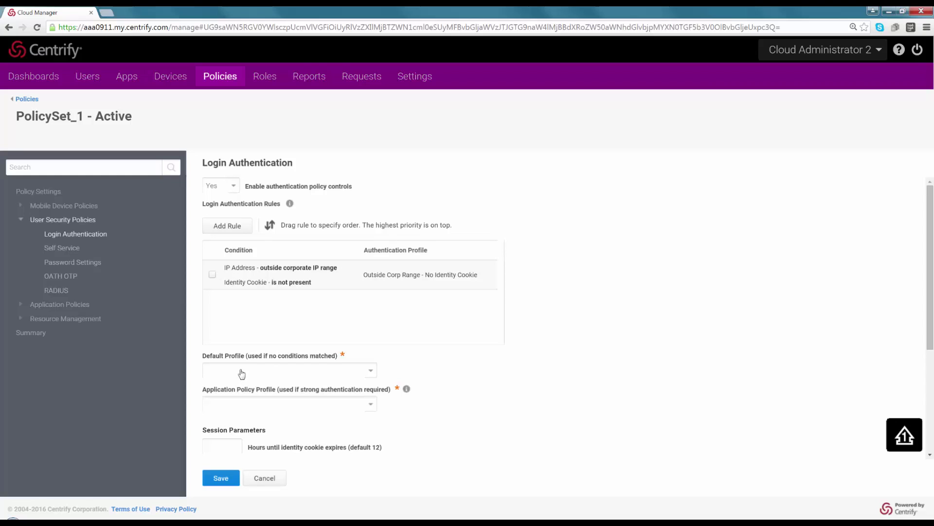
# Step: Start a new profile for the Default Profile setting and name it Default Profile - no conditions matched
pyautogui.click(365, 372)
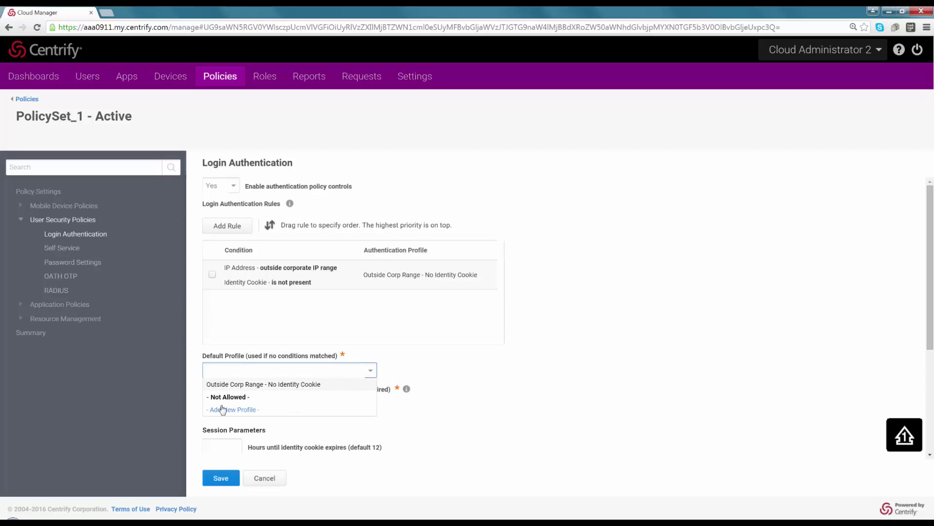
pyautogui.click(270, 415)
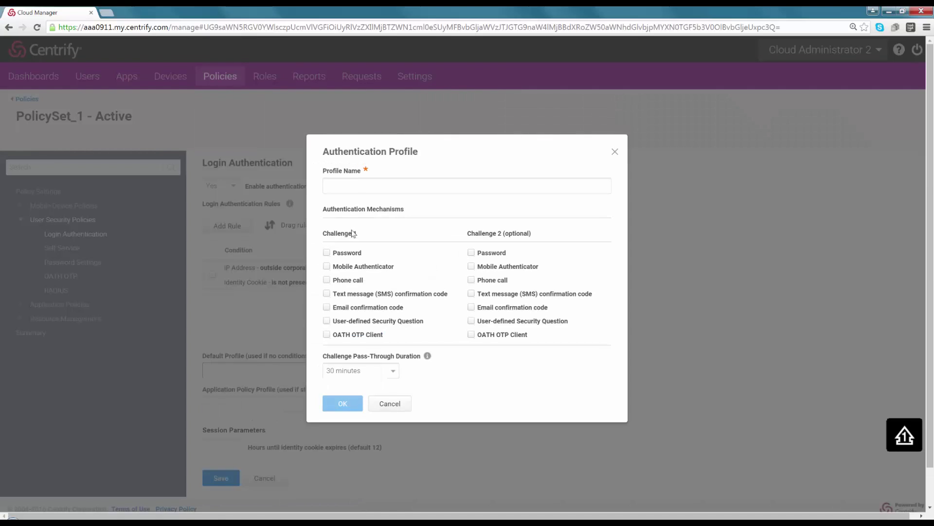
pyautogui.click(359, 189)
pyautogui.write('D')
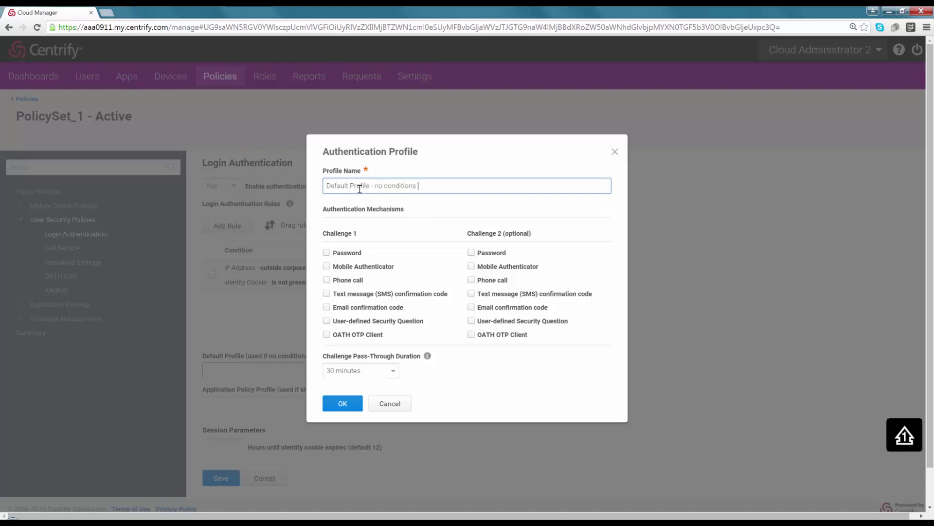
# Step: Give the default profile Password as Challenge 1 and Mobile Authenticator, Phone call and Text message (SMS) as Challenge 2, and accept it
pyautogui.click(326, 253)
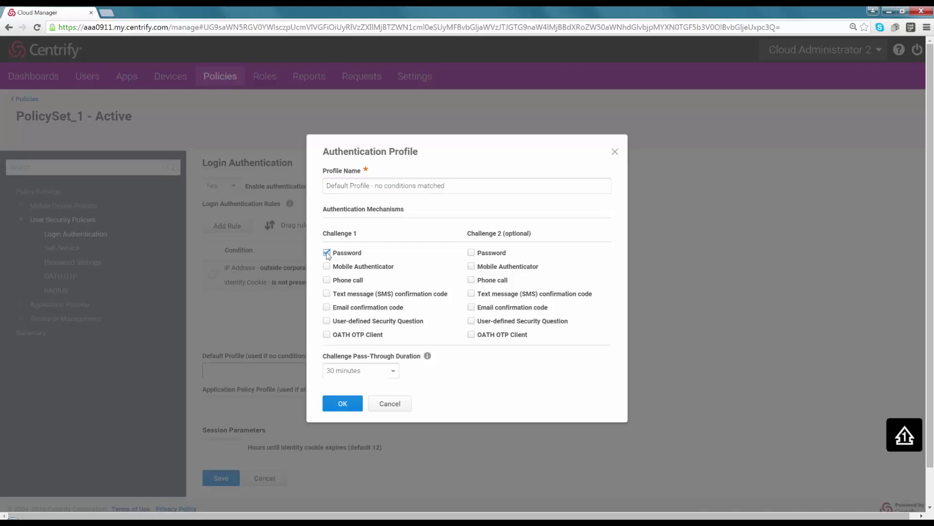
pyautogui.click(471, 267)
pyautogui.click(471, 280)
pyautogui.click(471, 294)
pyautogui.click(333, 403)
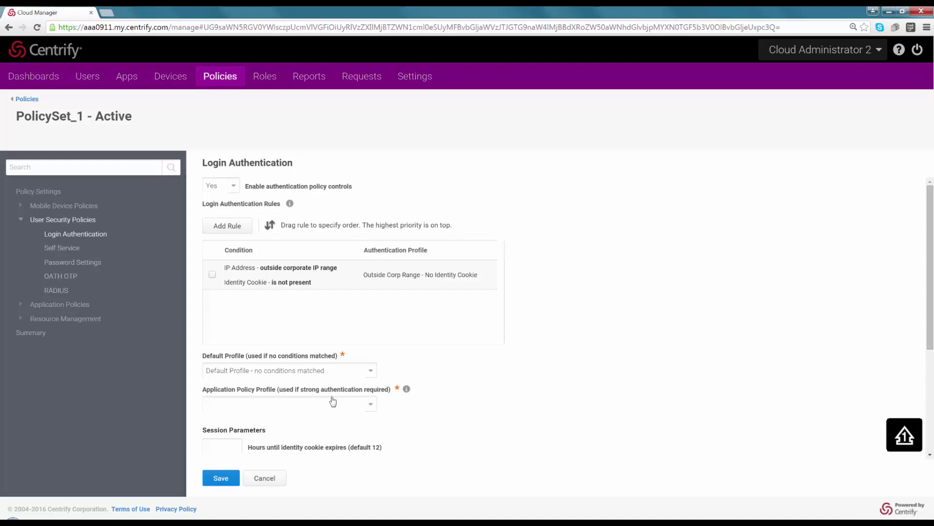
# Step: Create the Application Policy Profile Strong Auth - Applications with Password as Challenge 1 and Mobile Authenticator as Challenge 2
pyautogui.scroll(-1, 417, 341)
pyautogui.scroll(-2, 417, 341)
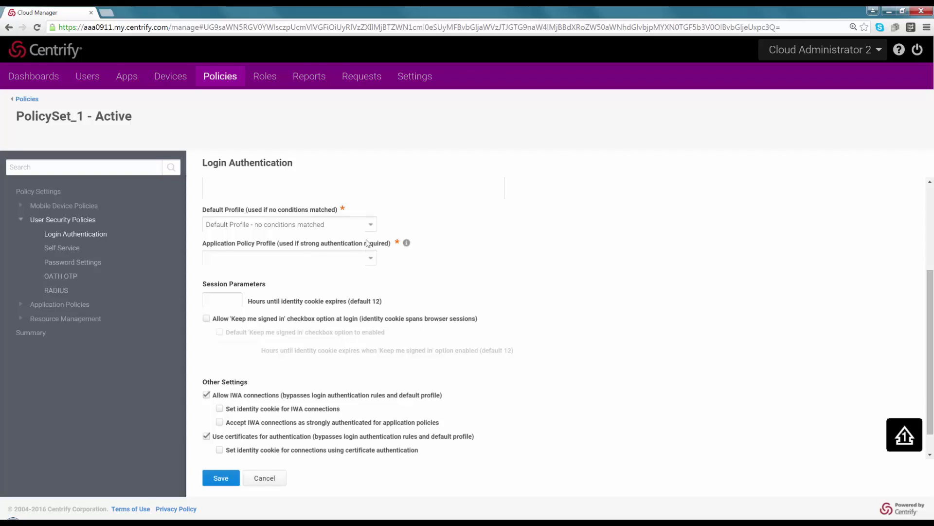
pyautogui.click(371, 258)
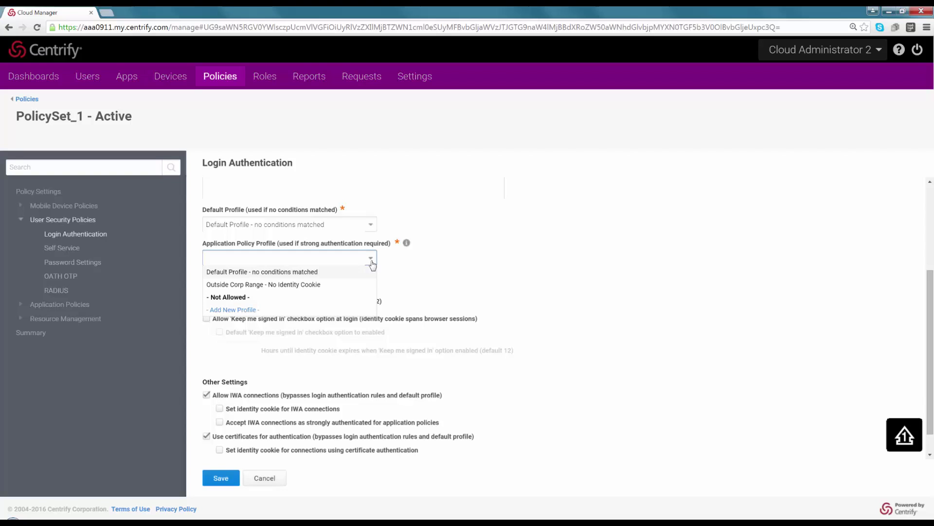
pyautogui.click(233, 309)
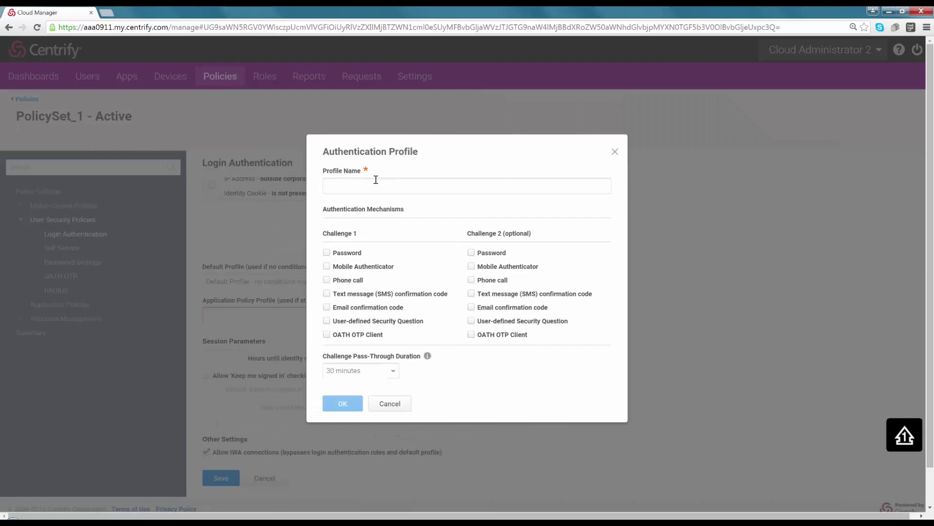
pyautogui.click(373, 187)
pyautogui.write('Strong Auth - Applications')
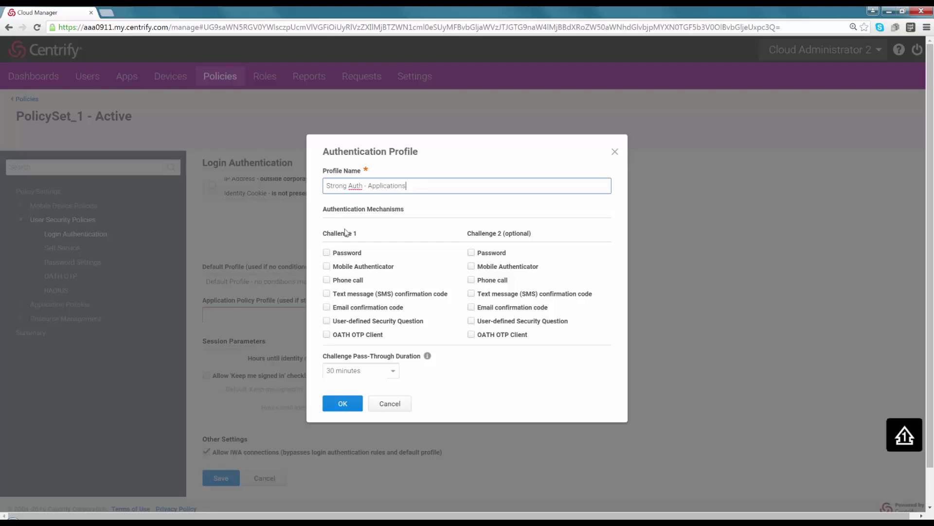
pyautogui.click(327, 252)
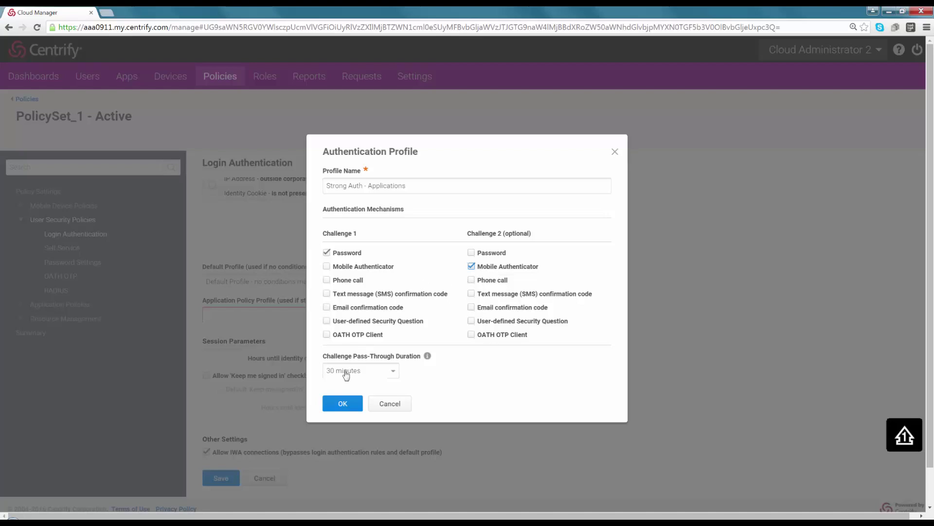
pyautogui.click(343, 403)
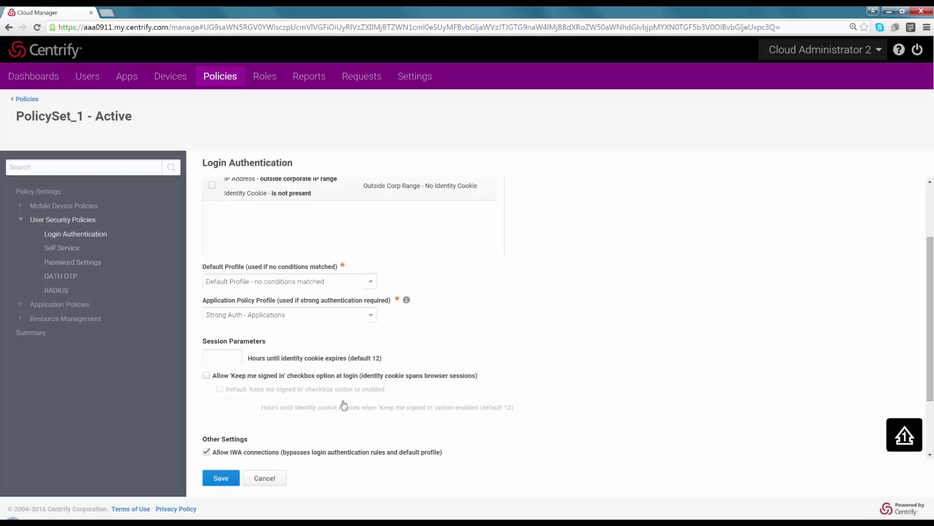
# Step: Allow the 'Keep me signed in' option at login and set its identity cookie to expire after 4 hours
pyautogui.scroll(-2, 202, 272)
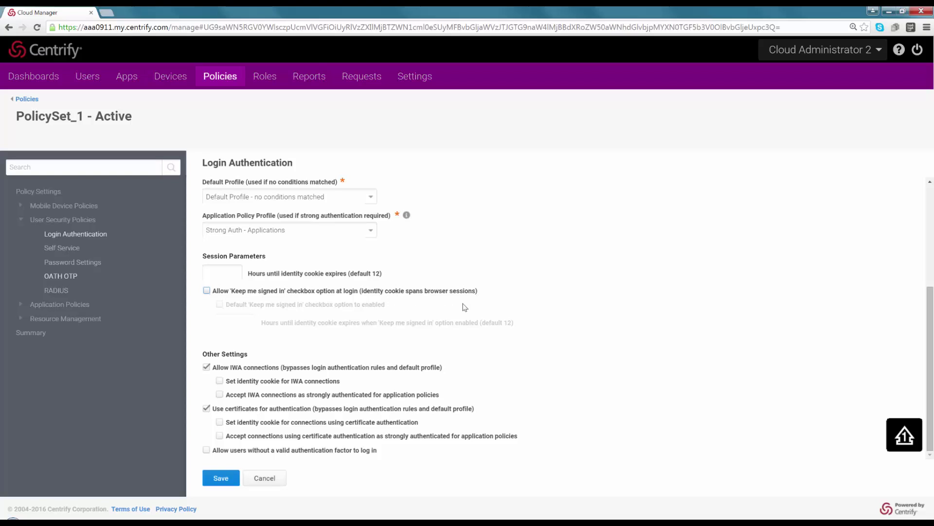
pyautogui.click(206, 291)
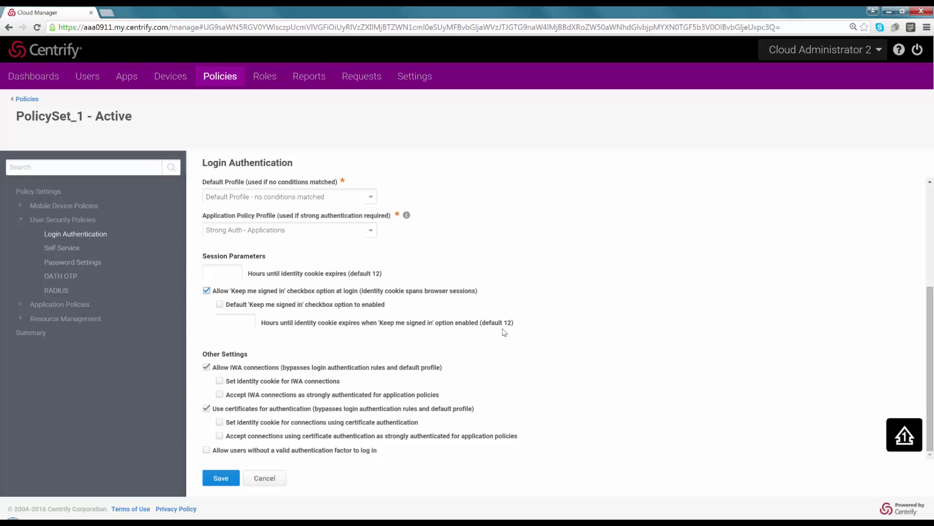
pyautogui.click(242, 319)
pyautogui.moveTo(204, 217); pyautogui.dragTo(280, 216)
pyautogui.click(281, 216)
pyautogui.moveTo(201, 216); pyautogui.dragTo(396, 216)
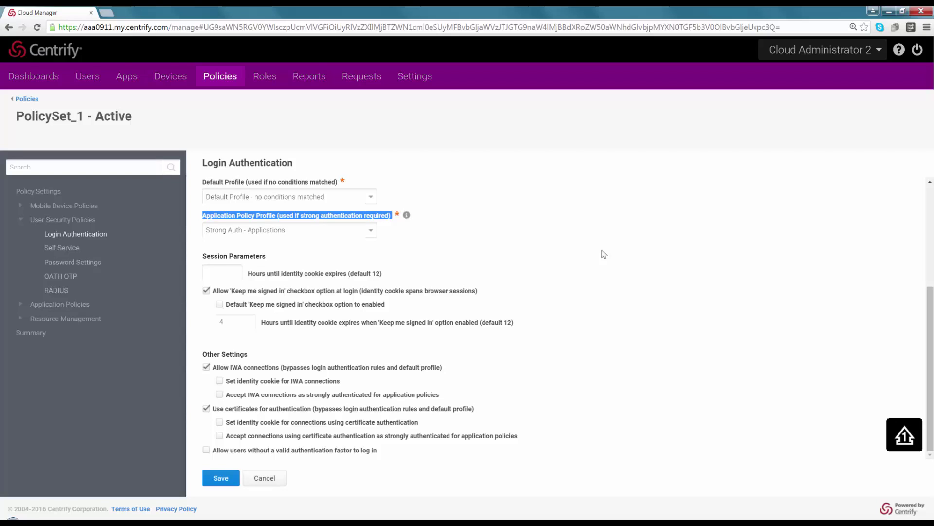
pyautogui.click(584, 278)
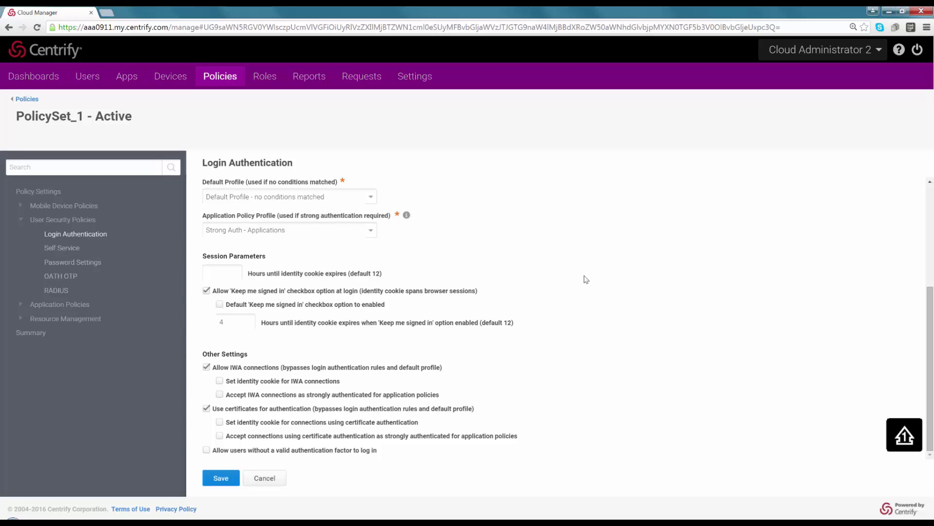
# Step: Turn off the use of certificates for authentication and save the policy set
pyautogui.click(207, 409)
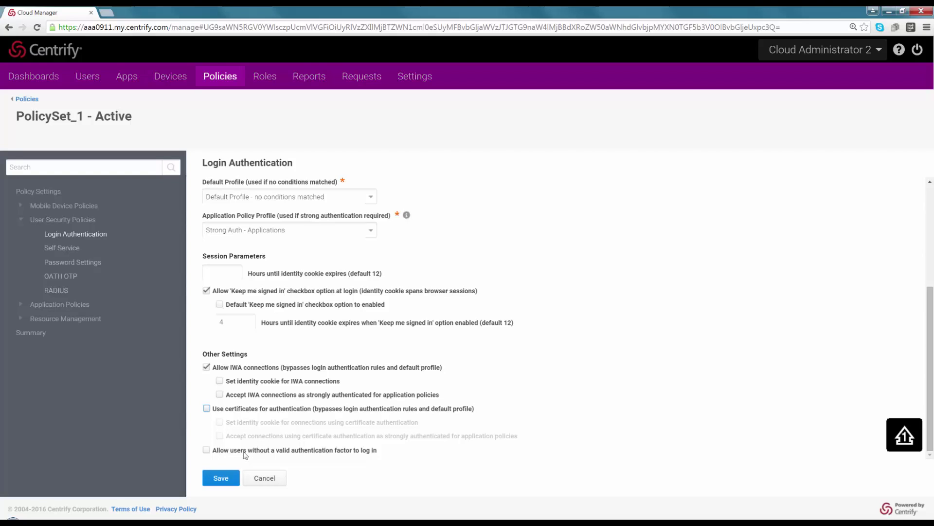
pyautogui.click(219, 481)
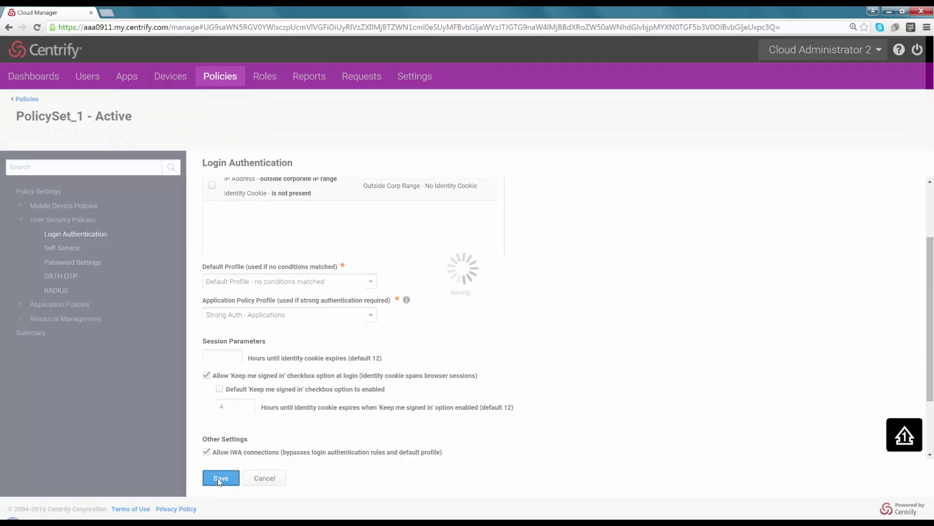